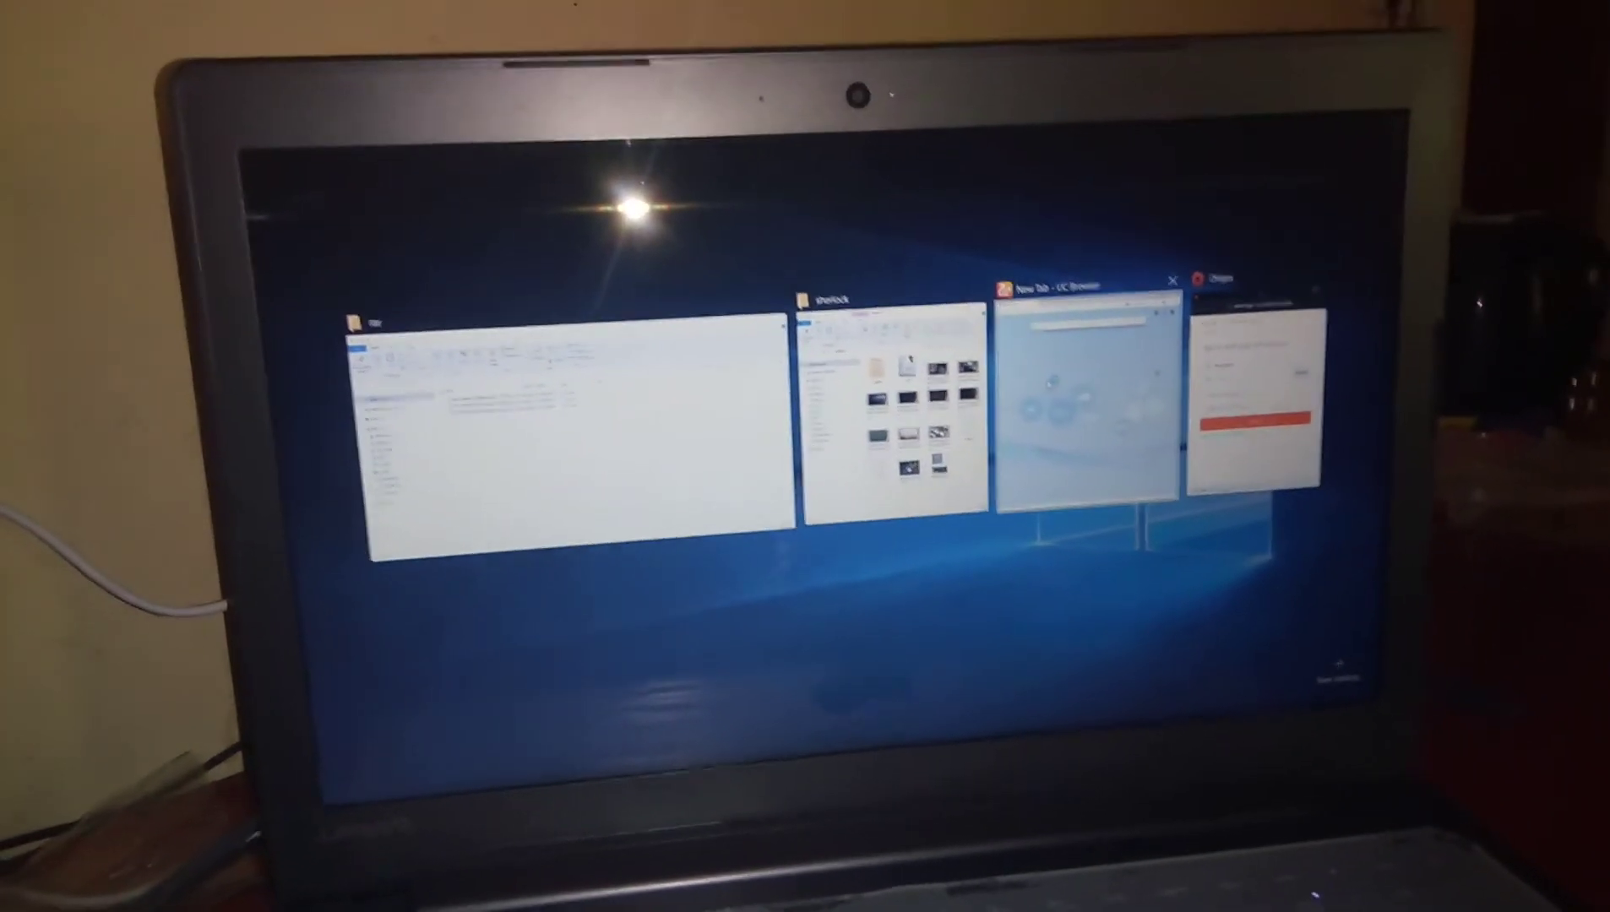
Step: Bring the folder and UC Browser side by side, then maximize the browser and sherlock folder
{"action": "left_click", "coordinate": [1089, 396]}
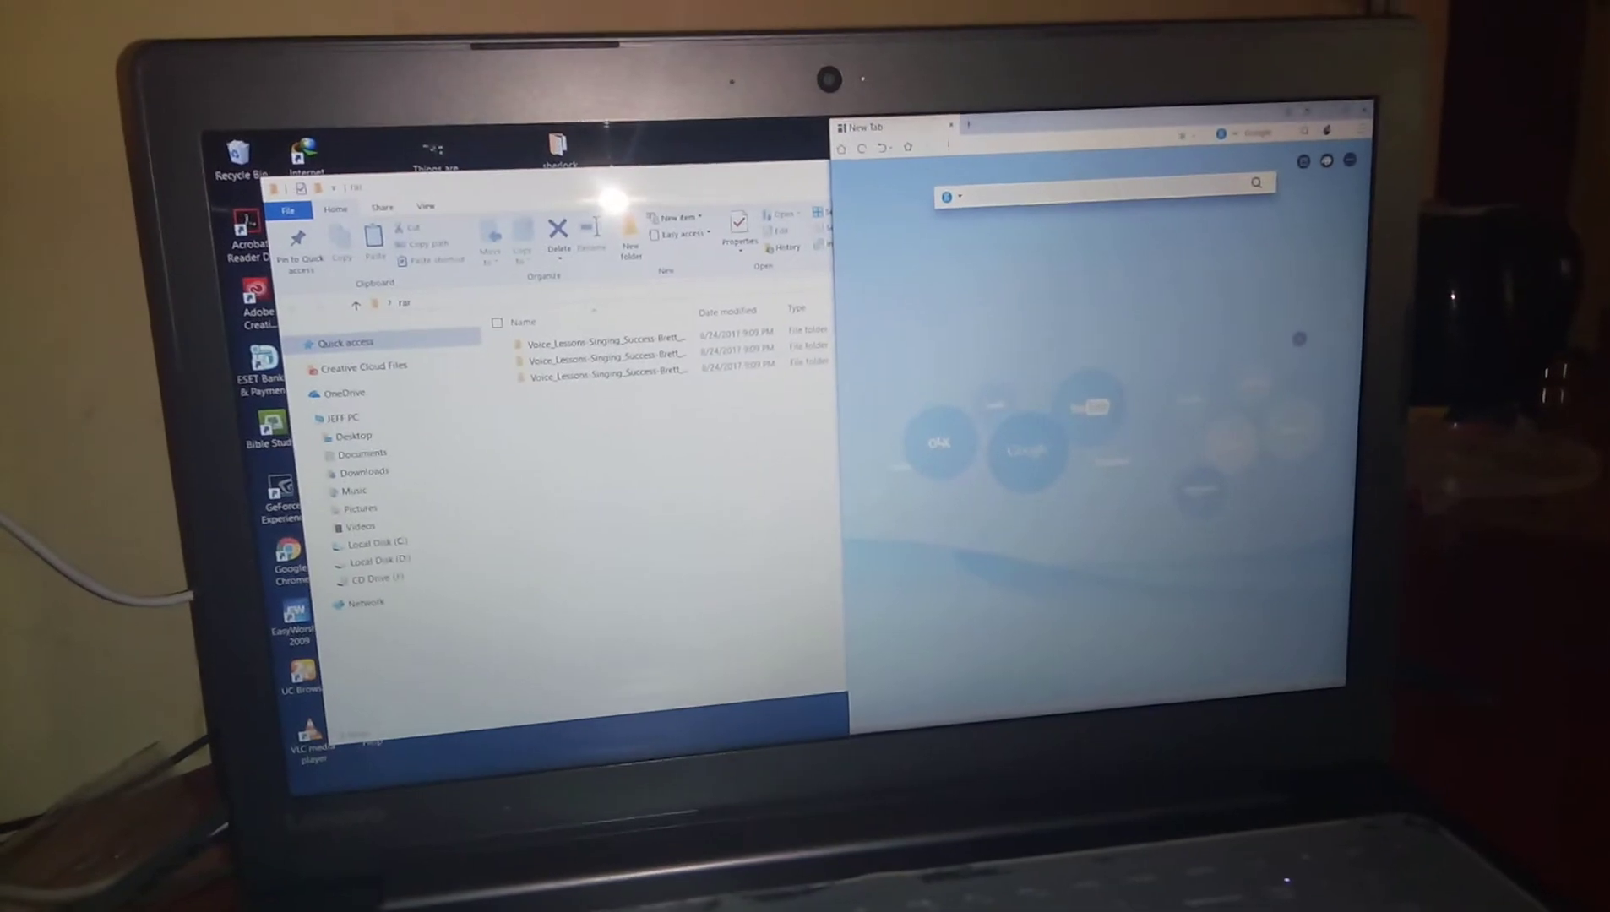
{"action": "key", "text": "super+Up"}
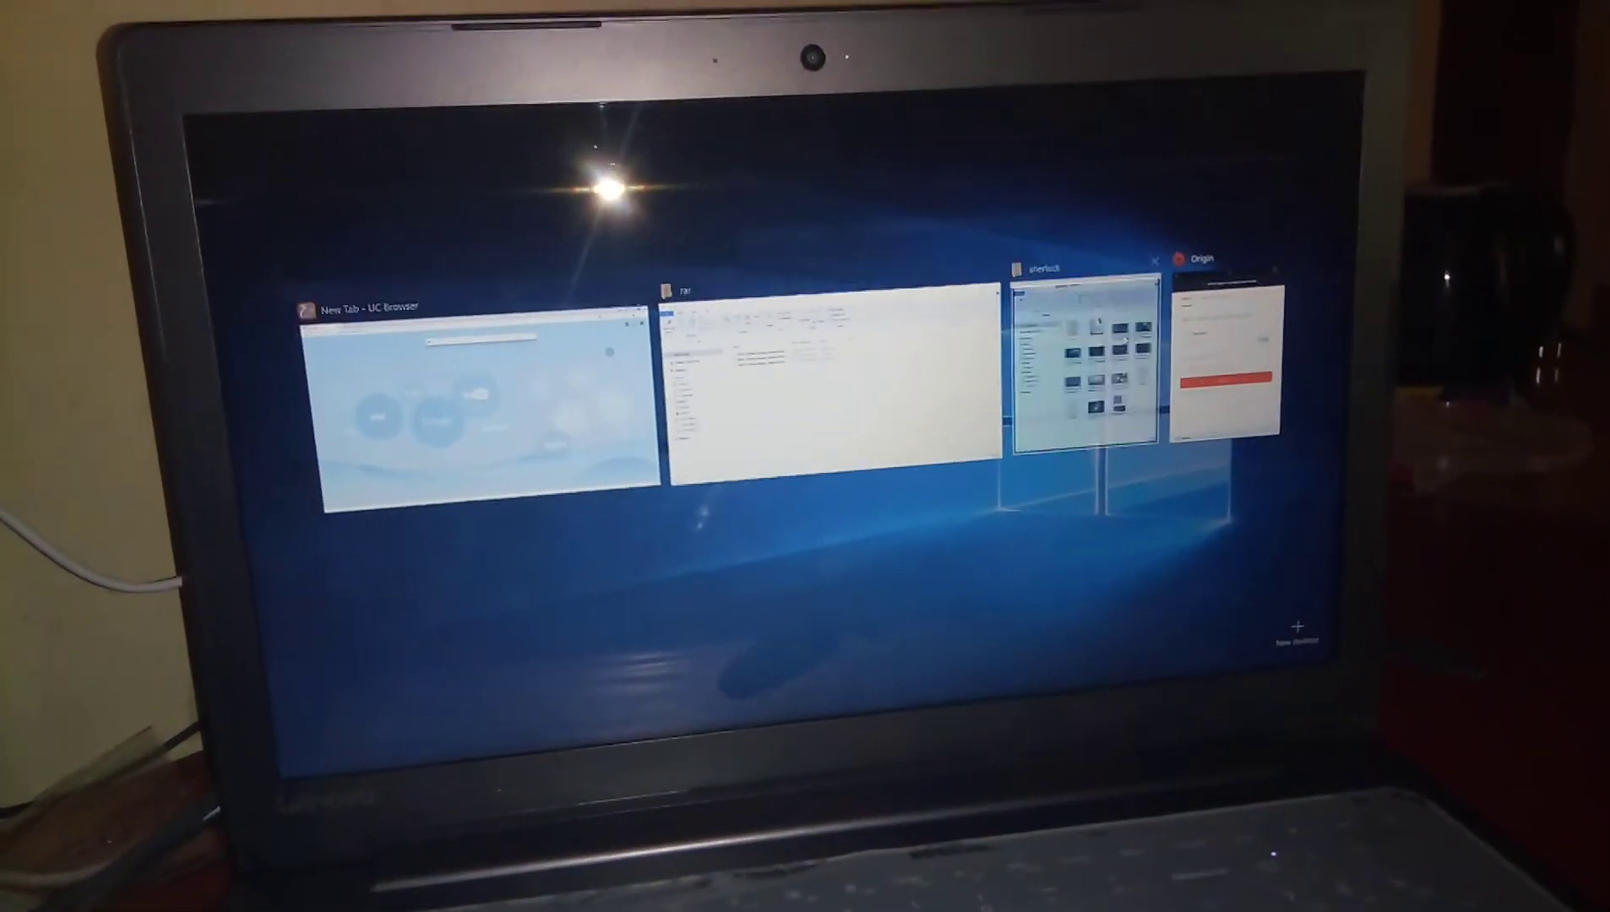
{"action": "key", "text": "Return"}
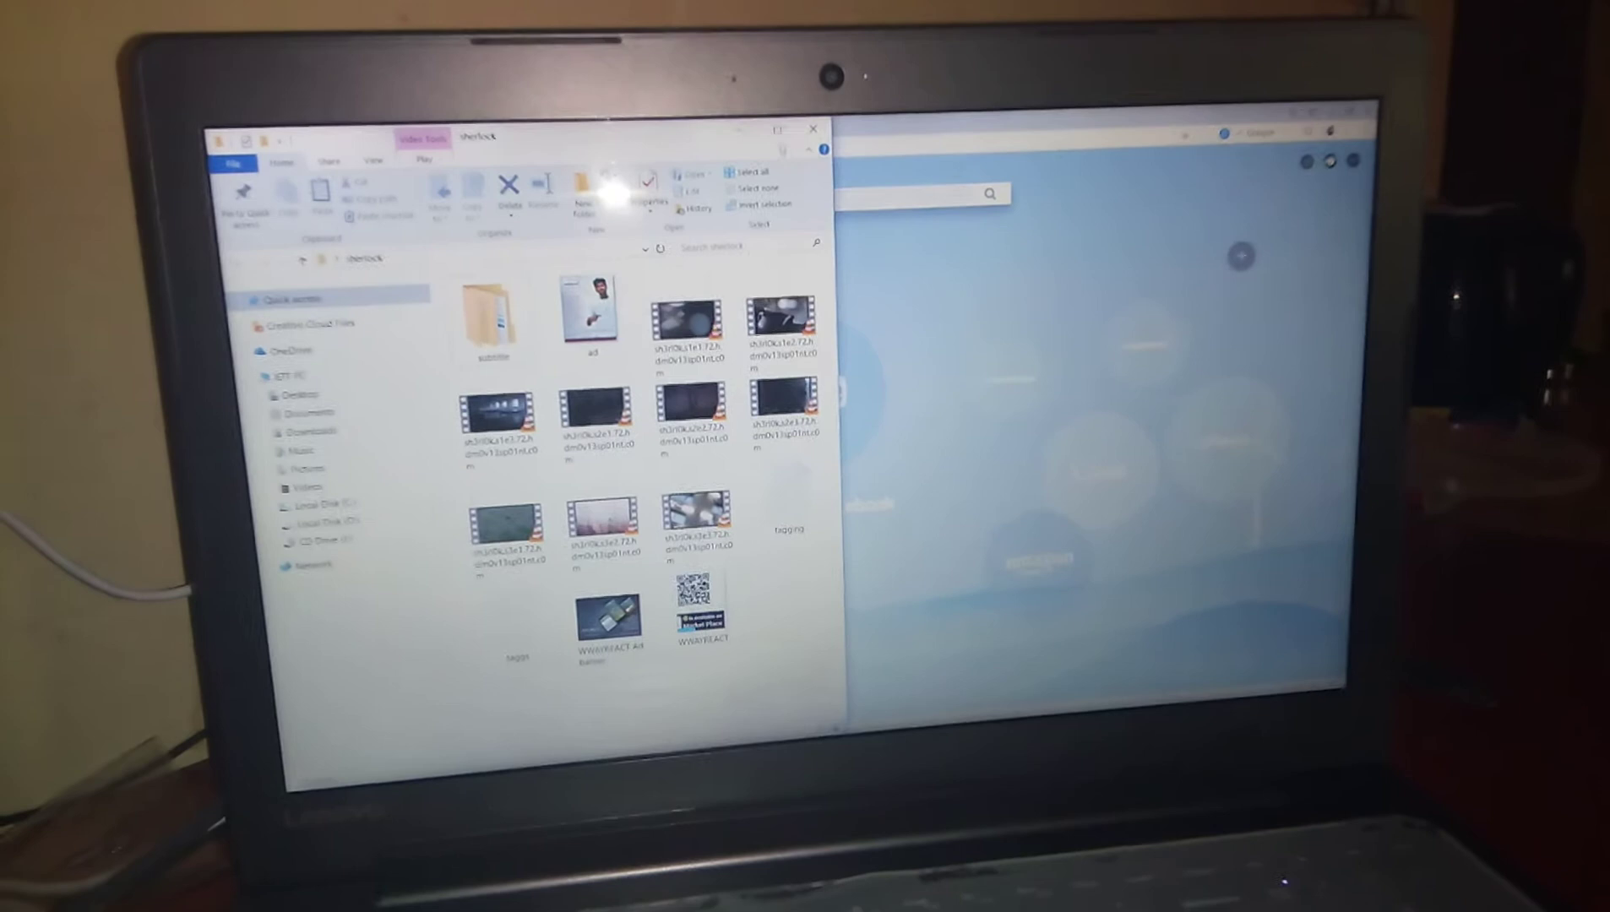
{"action": "left_click", "coordinate": [774, 129]}
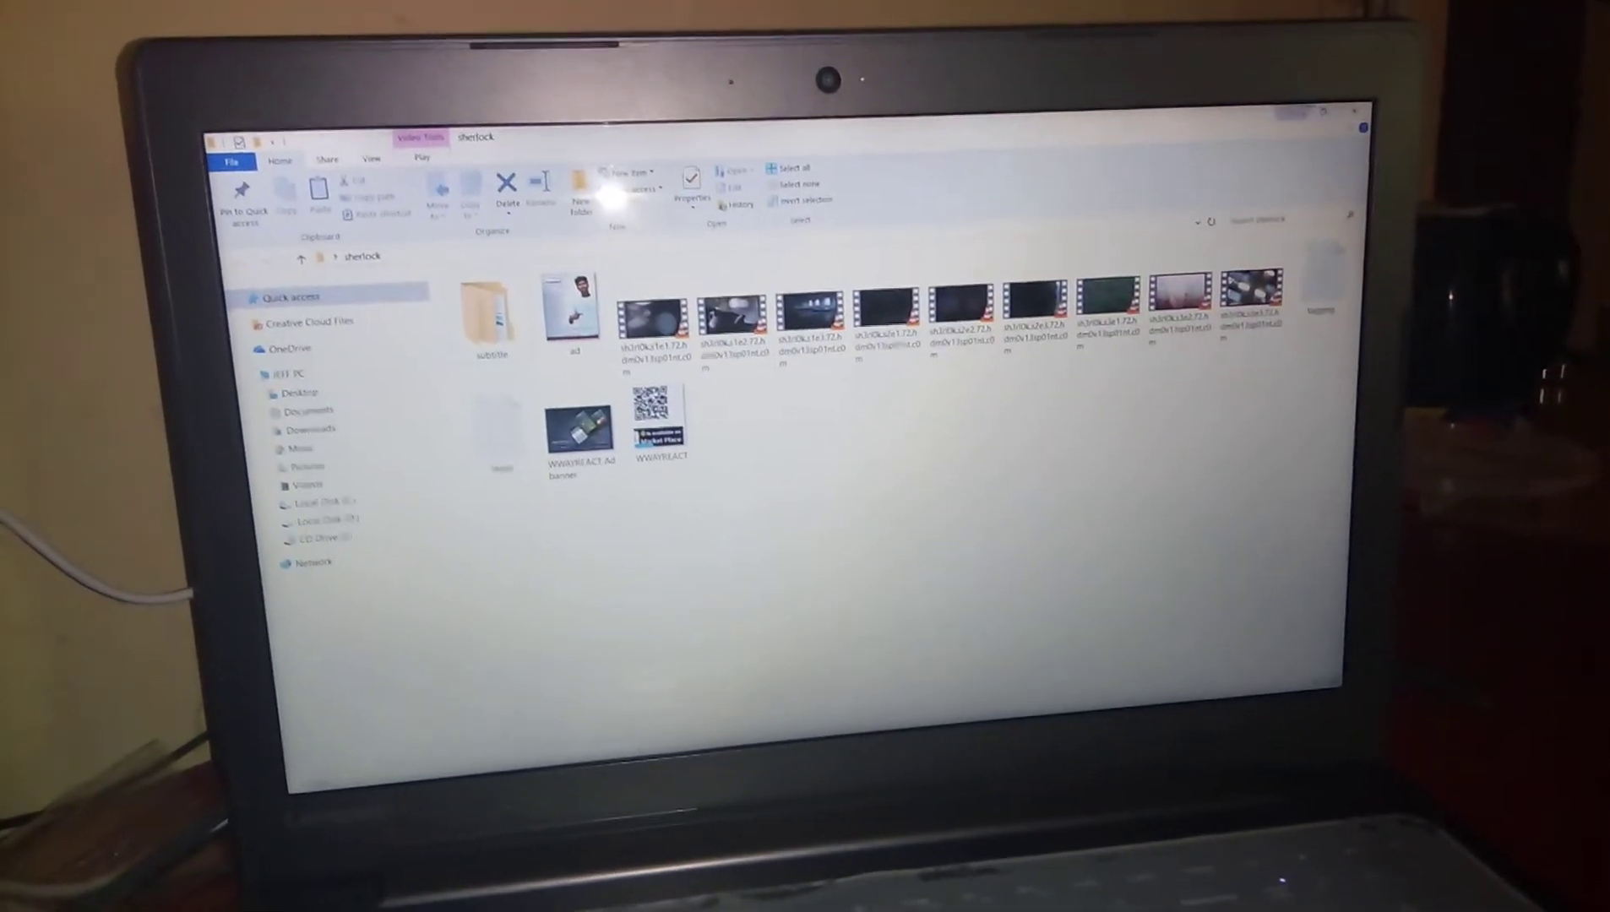
Step: Alt+Tab to UC Browser, then minimize the browser and rar folder windows
{"action": "key", "text": "alt+Tab"}
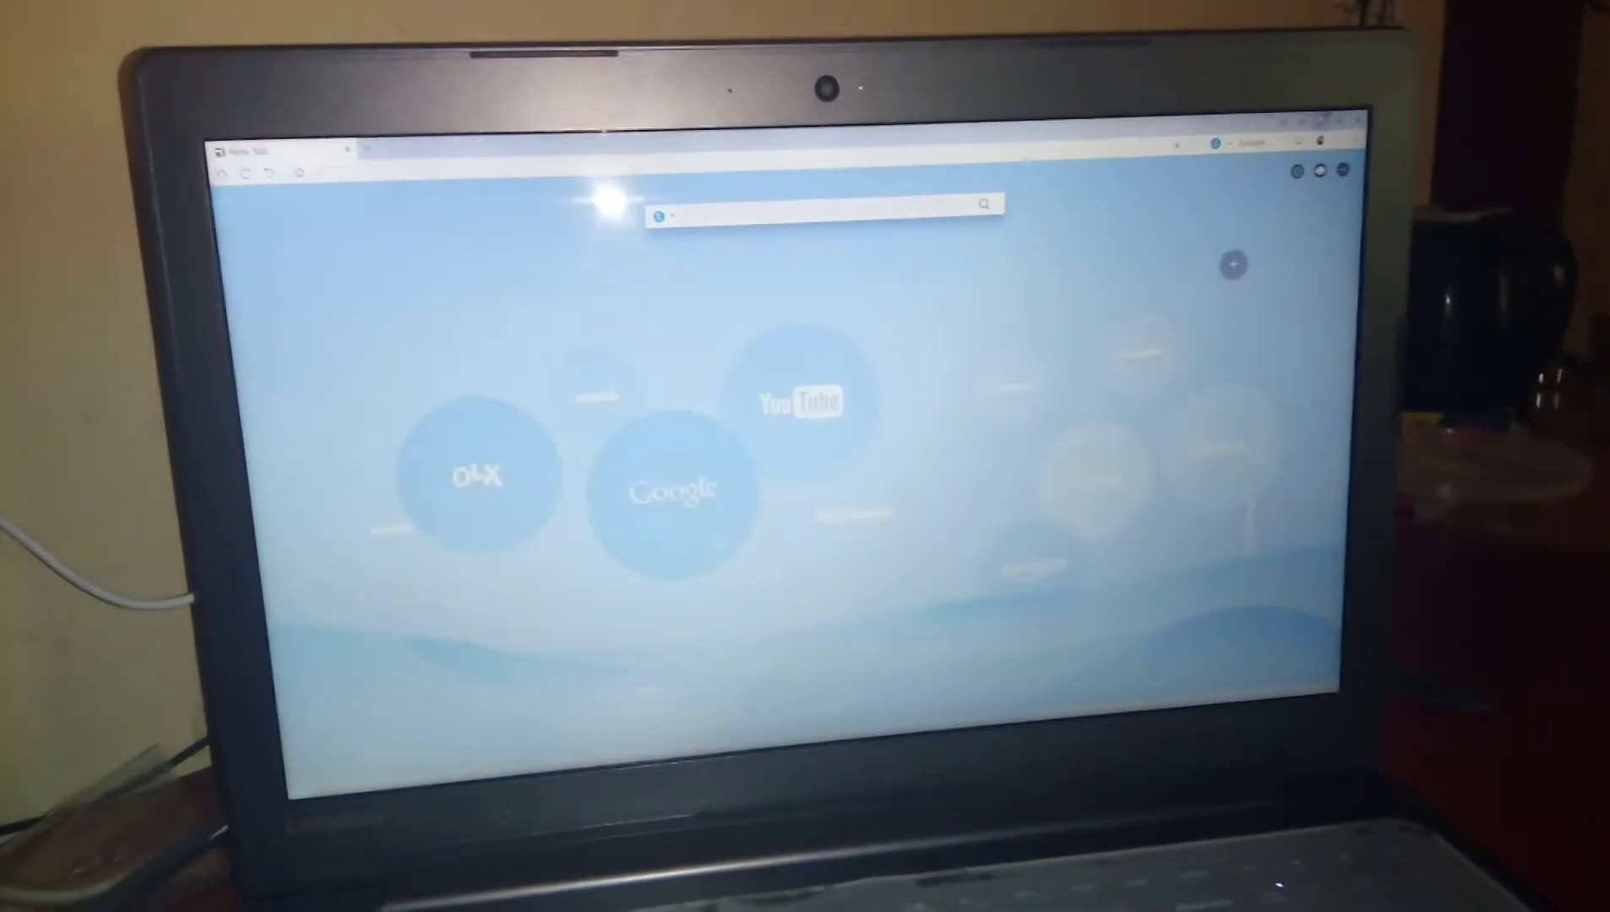
{"action": "left_click", "coordinate": [1317, 116]}
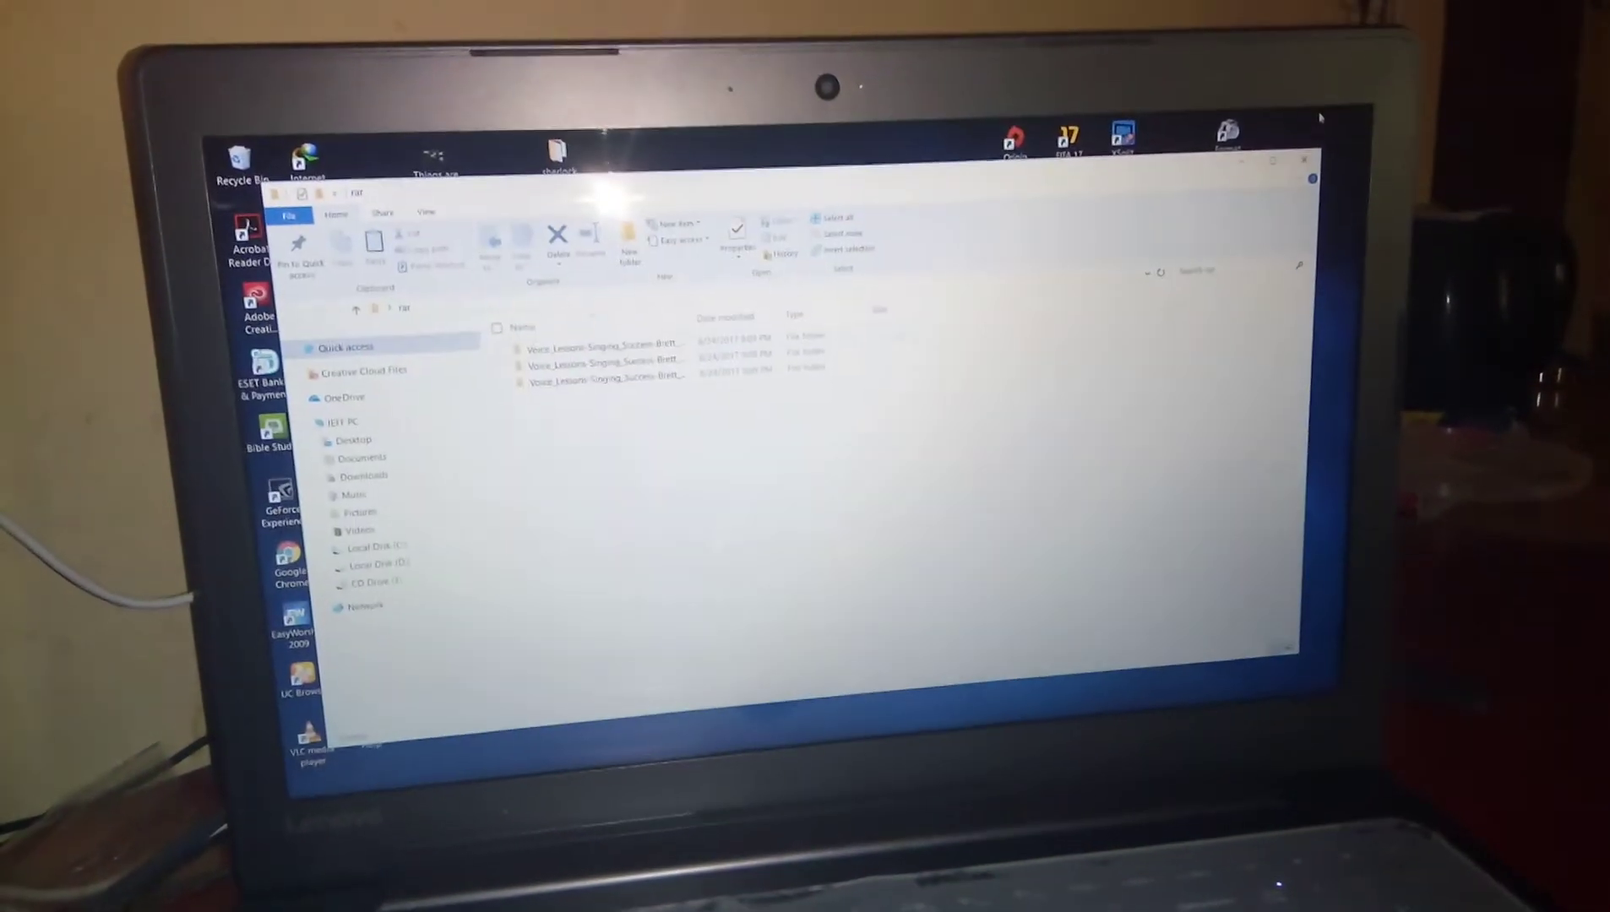
{"action": "left_click", "coordinate": [1244, 160]}
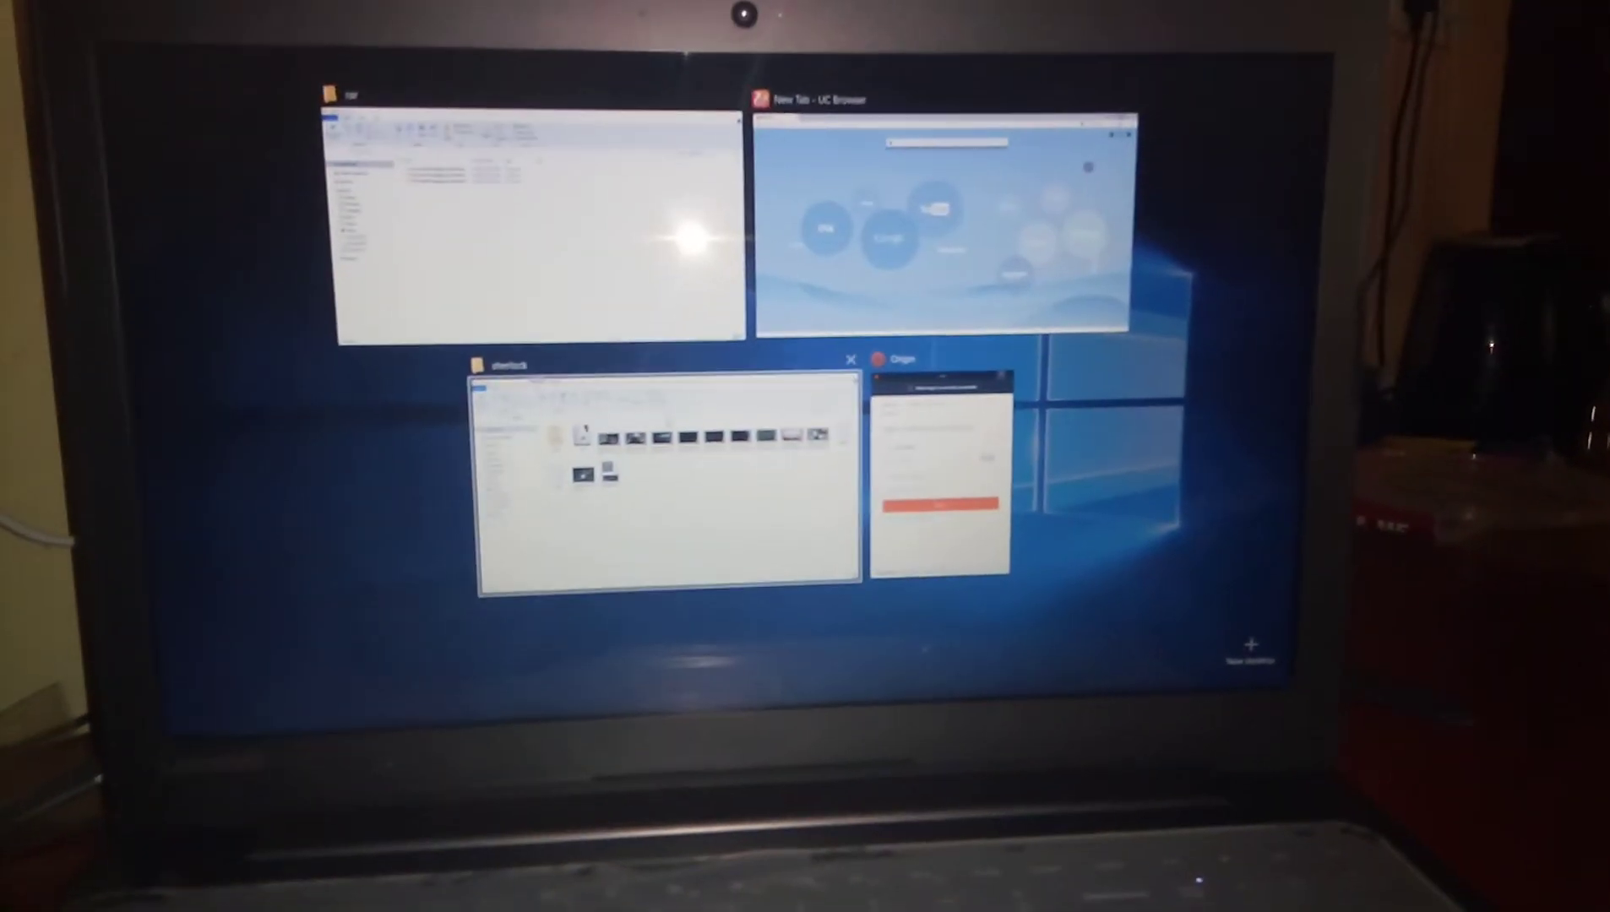
Step: Choose the sherlock folder thumbnail to show that window full screen
{"action": "left_click", "coordinate": [667, 428]}
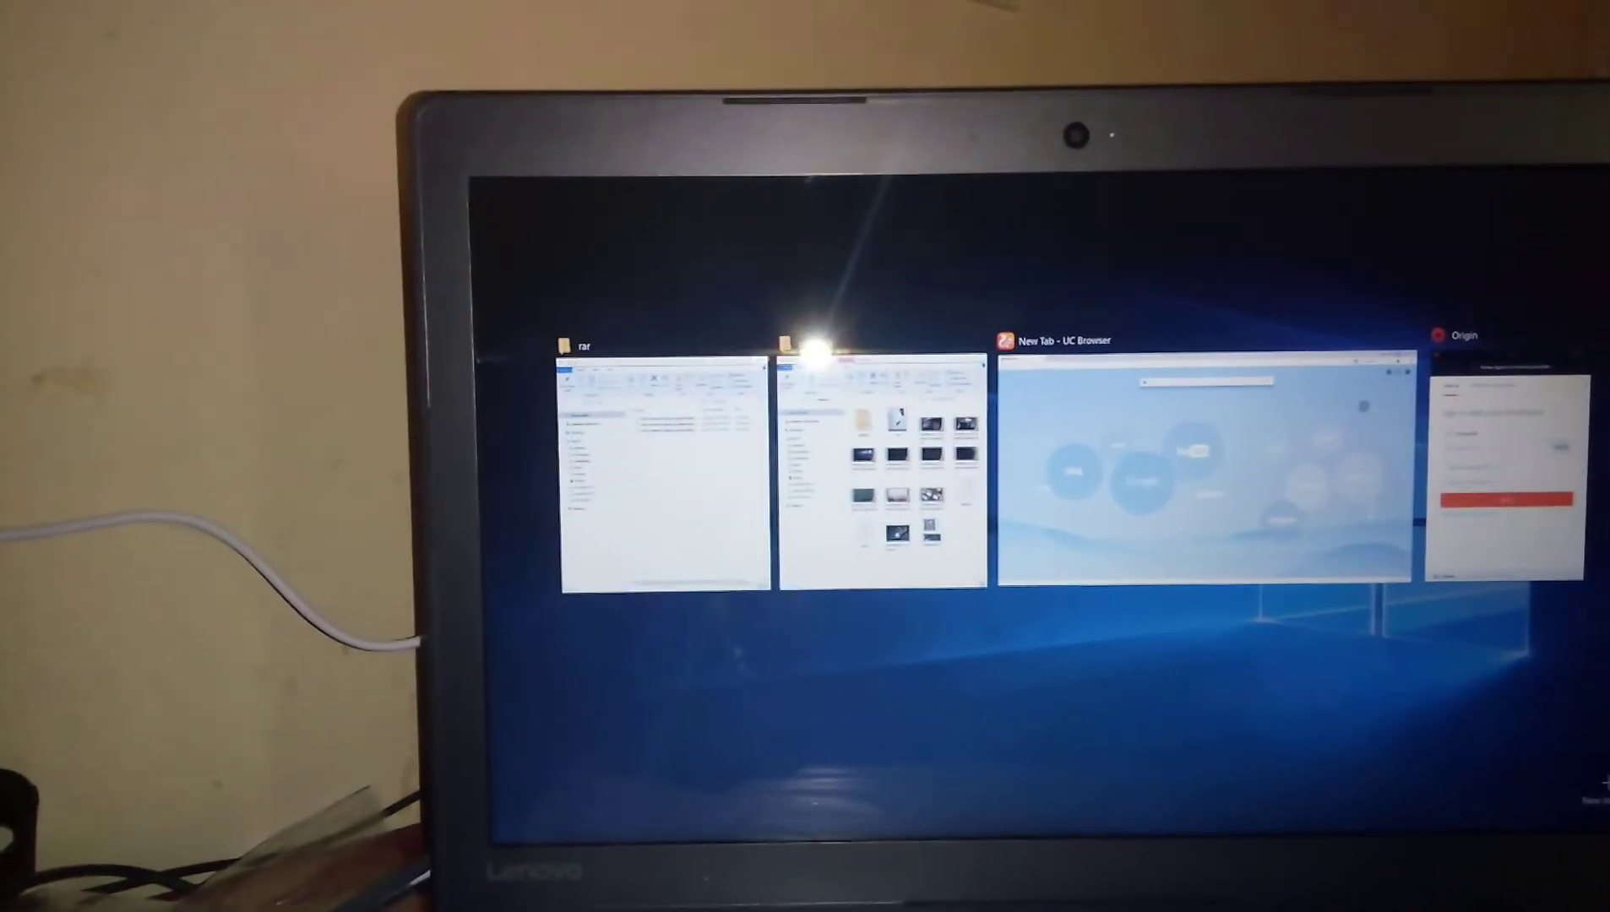
Step: Create a third virtual desktop and switch to the empty Desktop 2
{"action": "left_click", "coordinate": [1591, 789]}
{"action": "left_click", "coordinate": [1590, 788]}
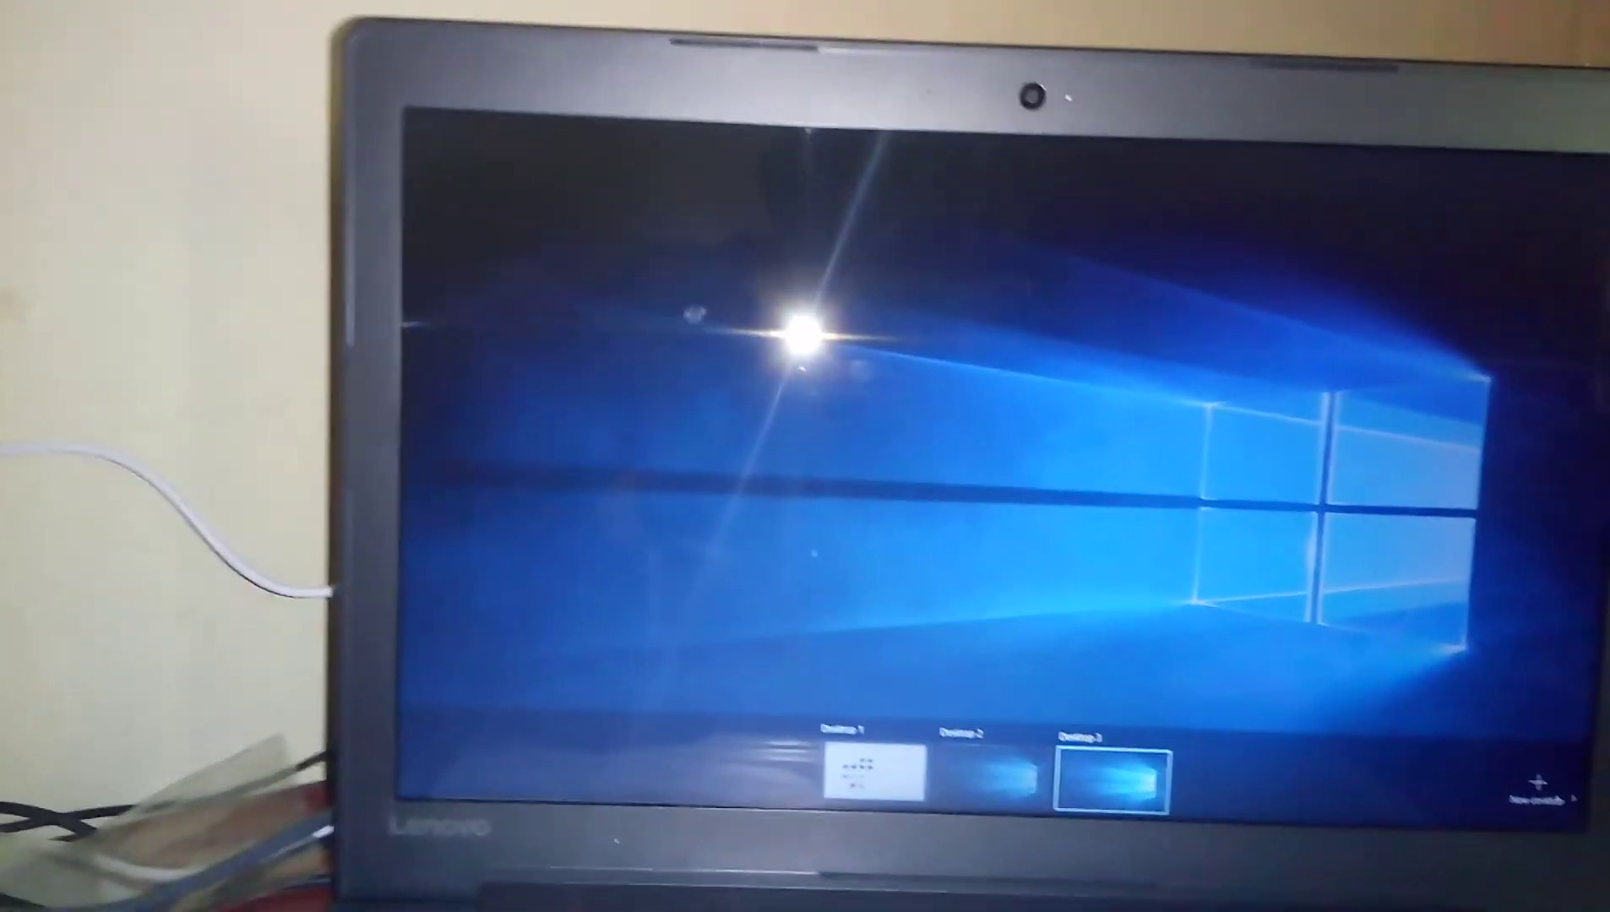
{"action": "mouse_move", "coordinate": [1092, 765]}
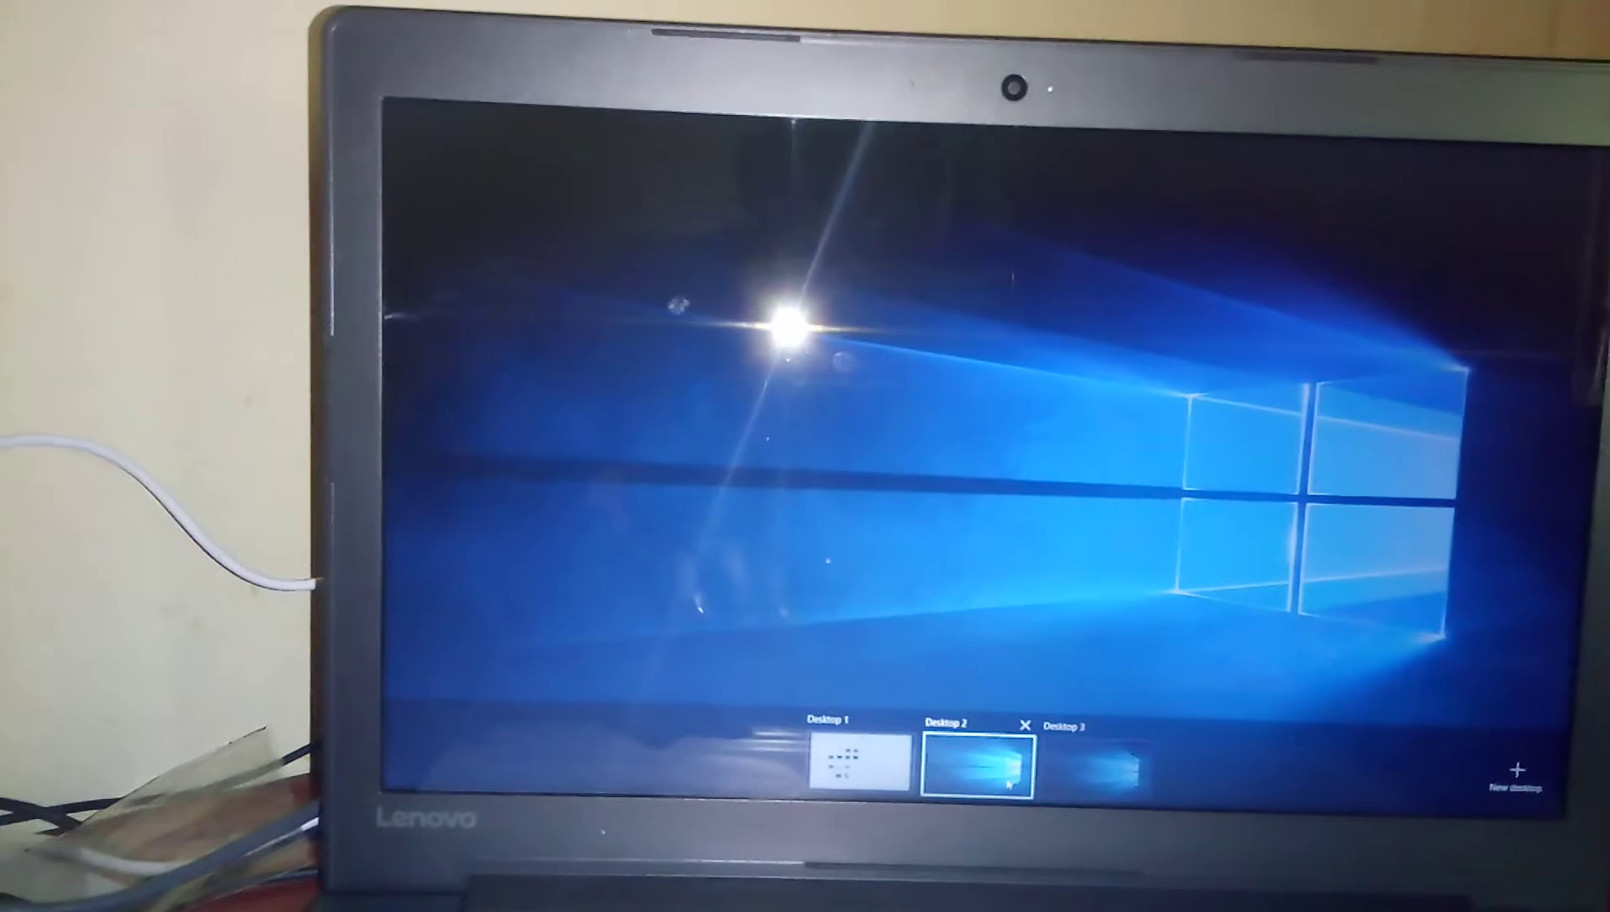
{"action": "left_click", "coordinate": [1002, 781]}
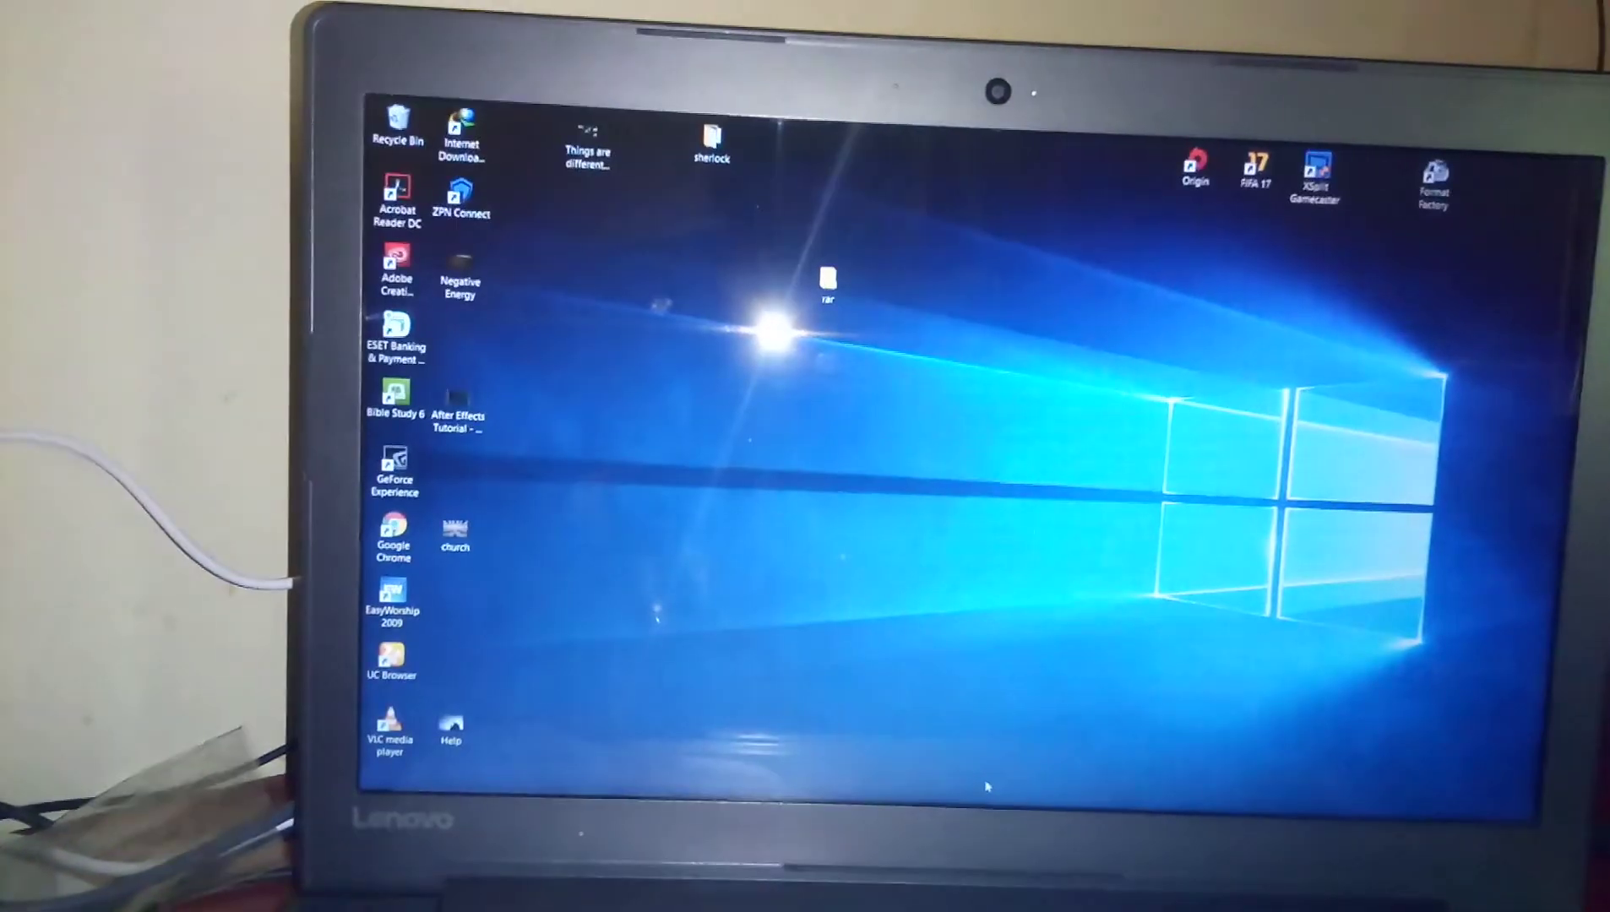